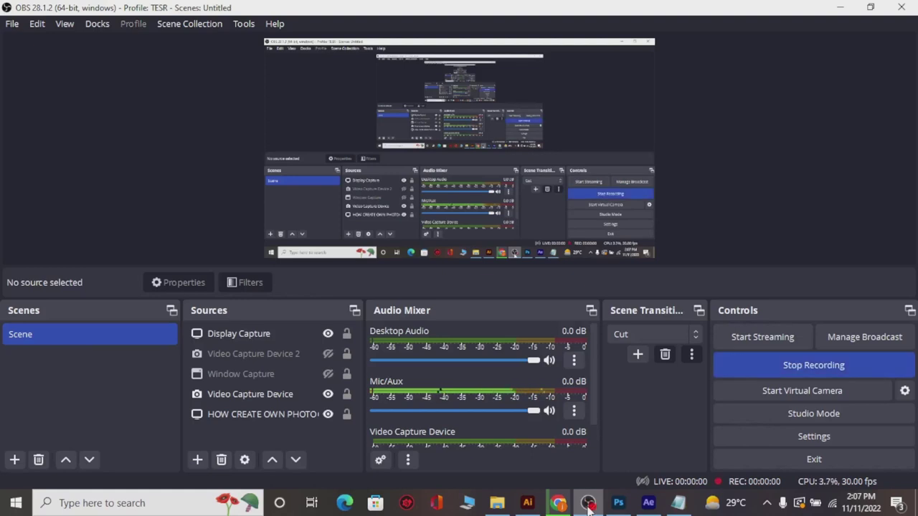
Start the OBS Studio screen recording
{"action": "left_click_drag", "start_coordinate": [588, 504], "coordinate": [615, 506]}
Open main wala bangla photos-43.jpg from the camera 2 folder, then minimize OBS
{"action": "left_click", "coordinate": [616, 506]}
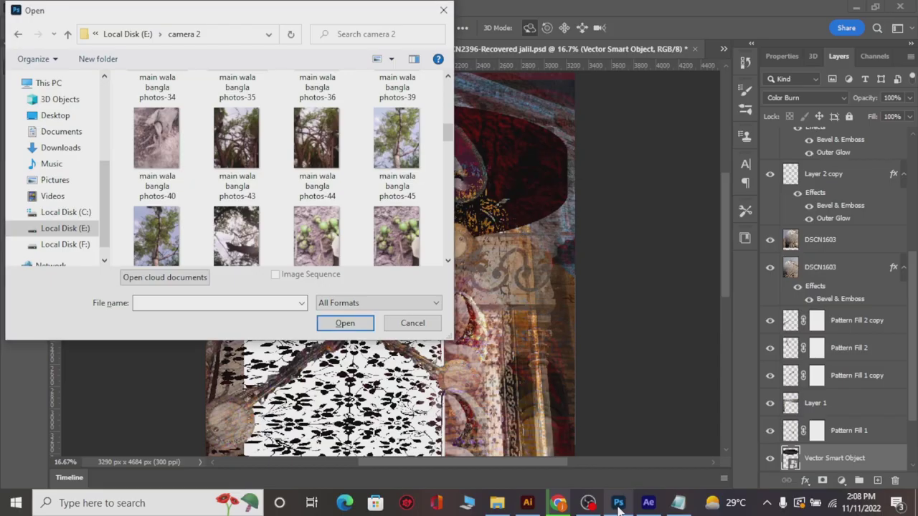
{"action": "left_click", "coordinate": [243, 140]}
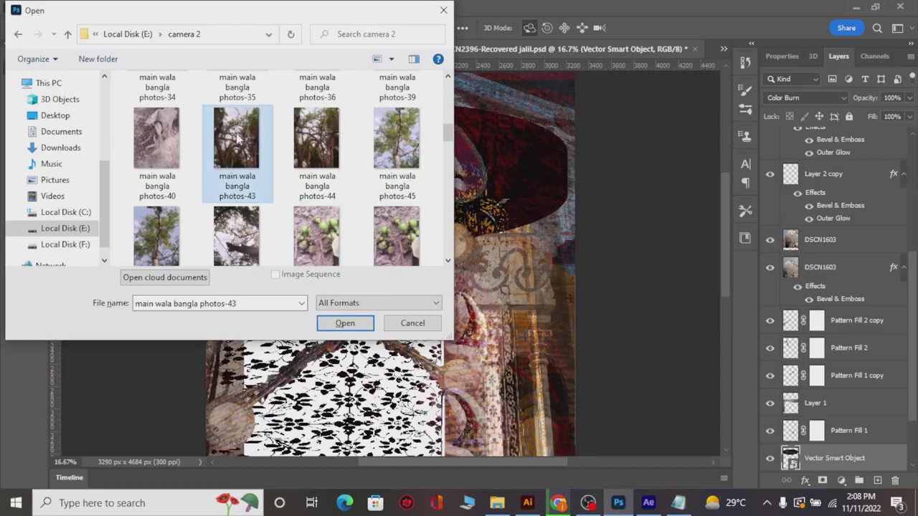
{"action": "left_click", "coordinate": [340, 327]}
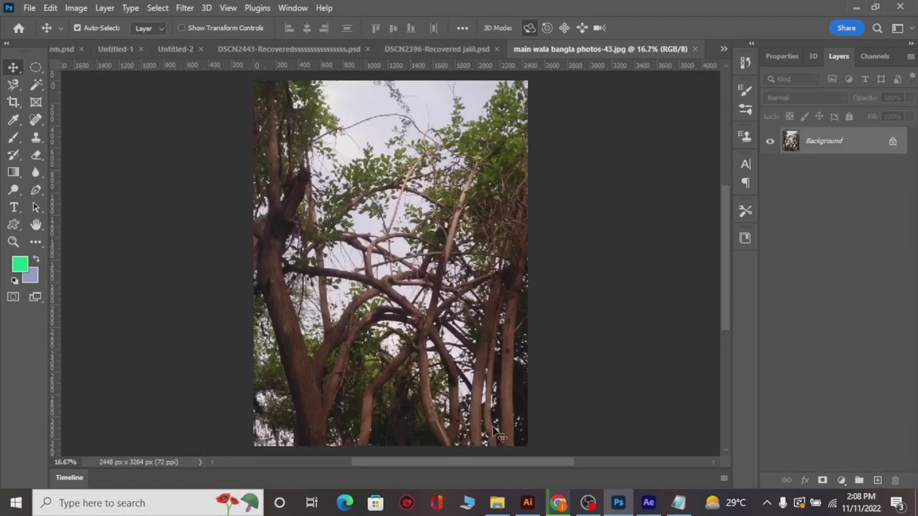
{"action": "left_click", "coordinate": [591, 505]}
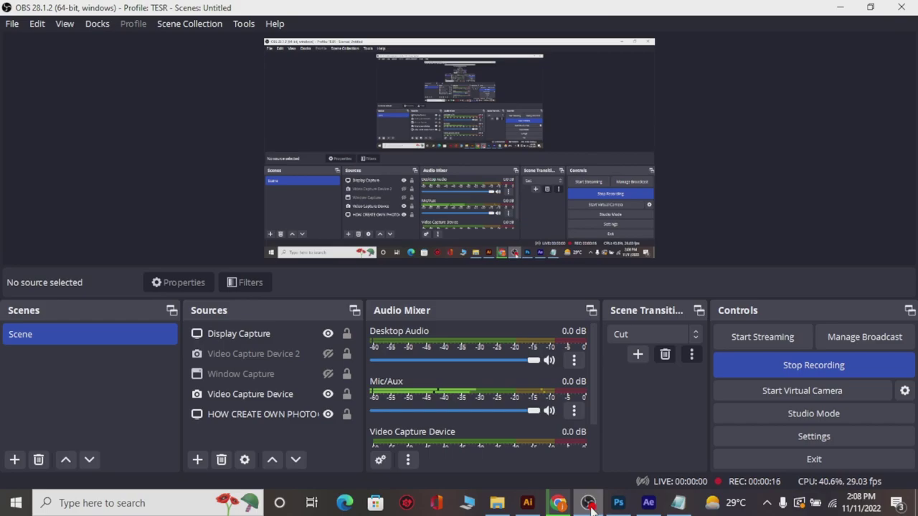
{"action": "left_click", "coordinate": [588, 505]}
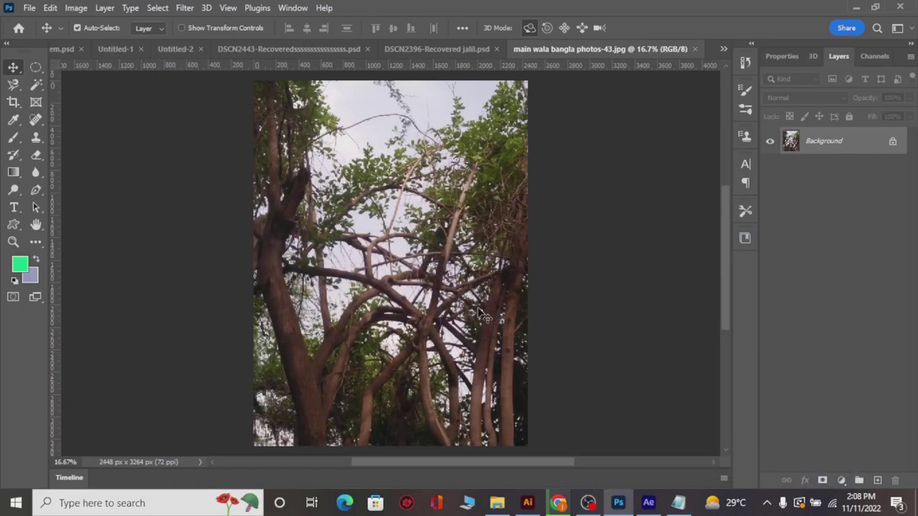
Apply the Camera Raw Filter from the Filter menu to the tree photo
{"action": "left_click", "coordinate": [188, 7]}
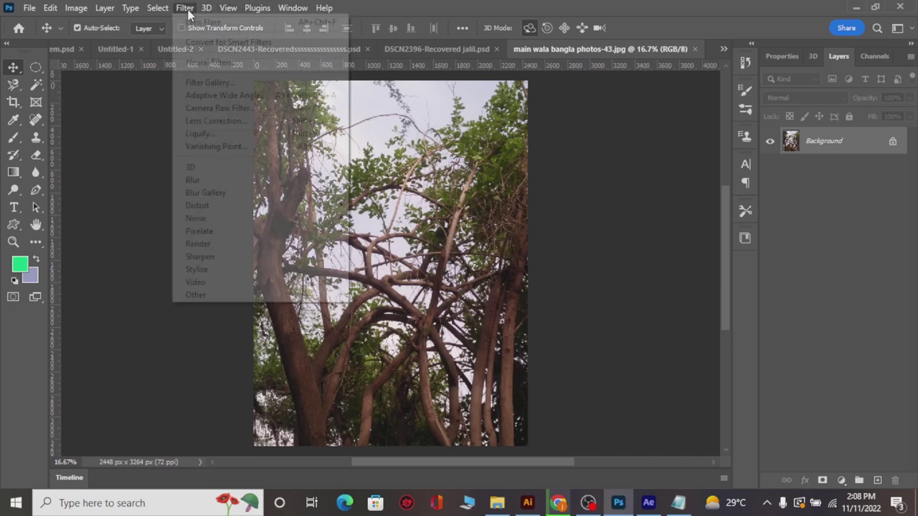
{"action": "left_click", "coordinate": [201, 109]}
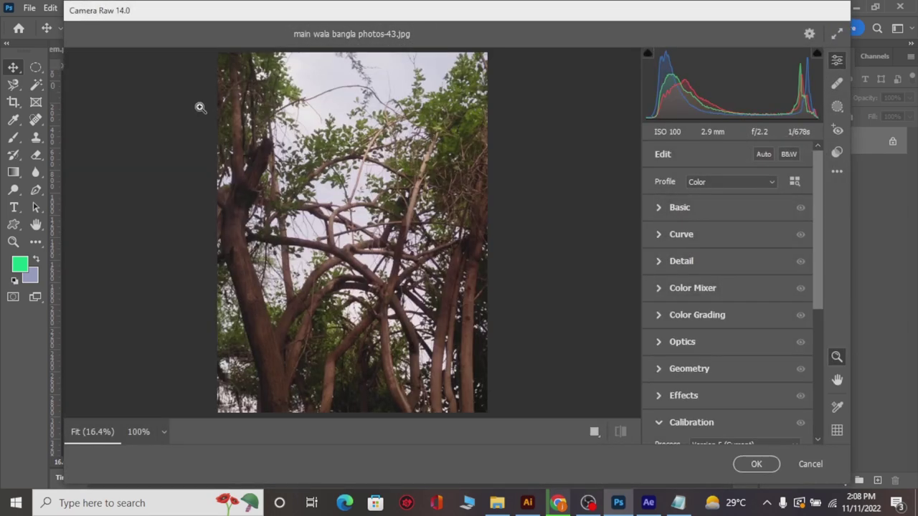
Create Mask 1 with Select Subject so it covers the tree trunks and branches
{"action": "left_click", "coordinate": [837, 108]}
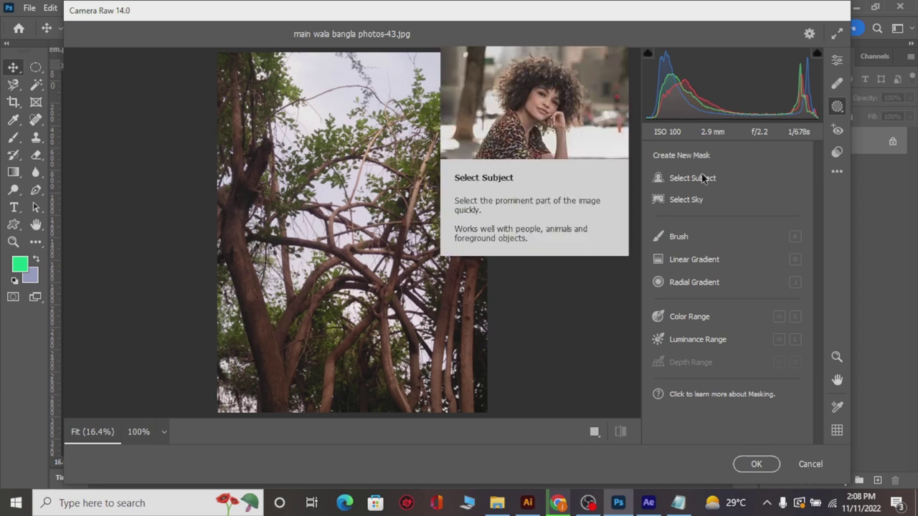
{"action": "mouse_move", "coordinate": [692, 178]}
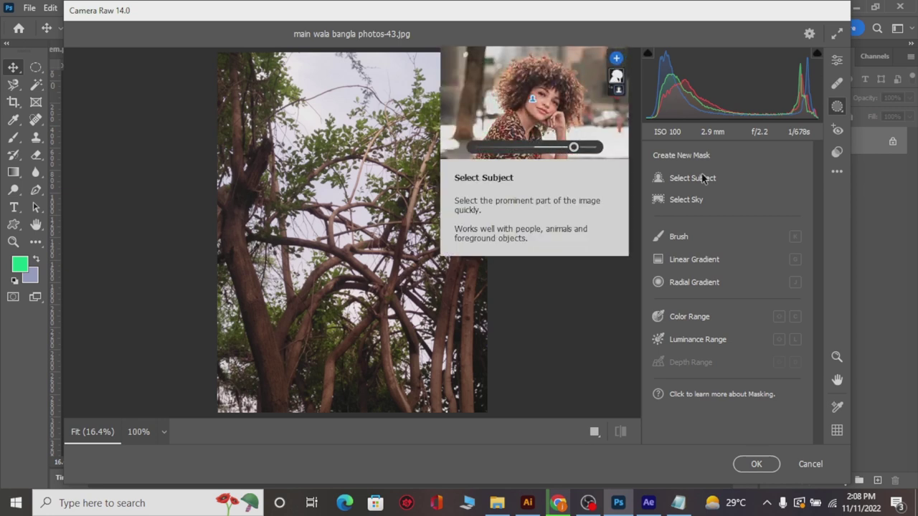
{"action": "left_click", "coordinate": [703, 178]}
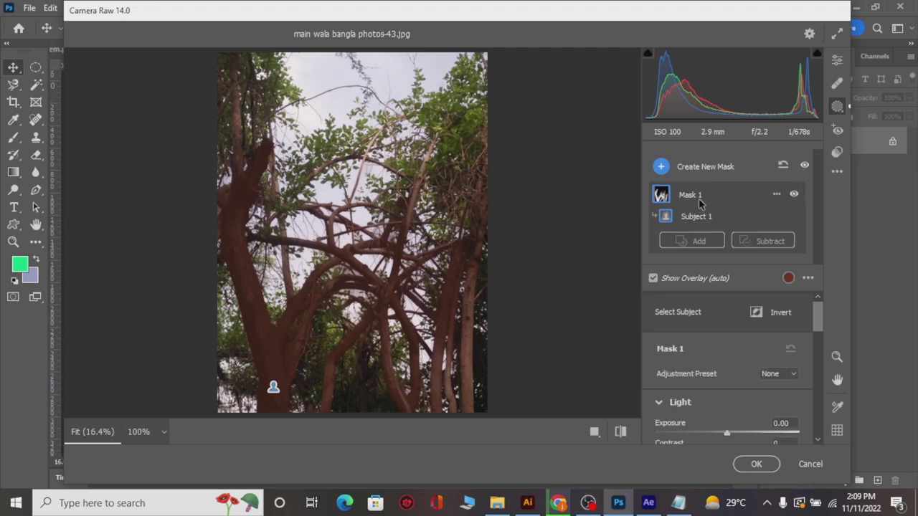
Make the Mask 1 overlay a brighter, more opaque red on the masked trees
{"action": "left_click", "coordinate": [788, 277]}
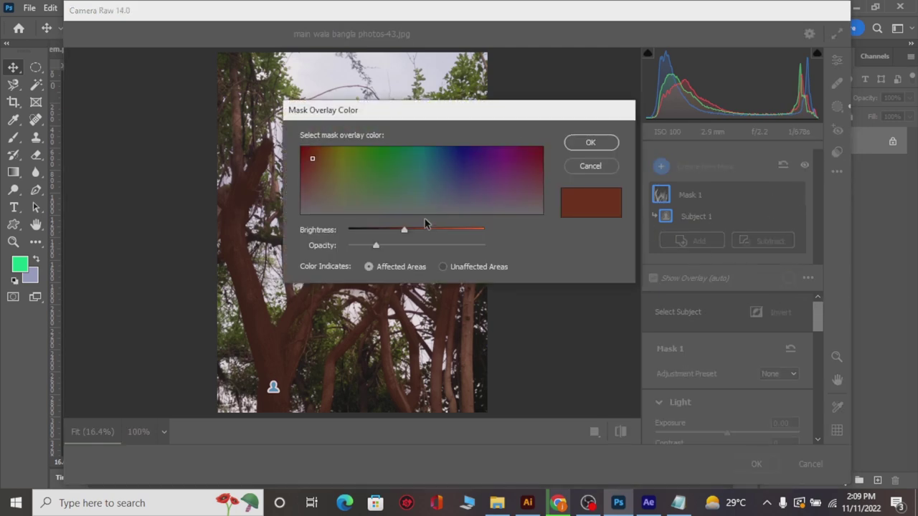
{"action": "mouse_move", "coordinate": [405, 231]}
{"action": "left_mouse_down"}
{"action": "mouse_move", "coordinate": [485, 232]}
{"action": "mouse_move", "coordinate": [466, 231]}
{"action": "left_mouse_up"}
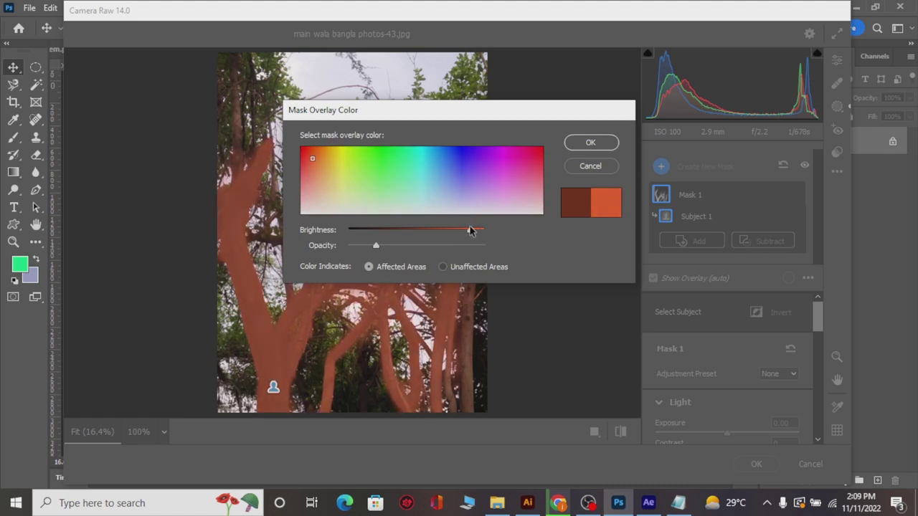
{"action": "left_click", "coordinate": [442, 268]}
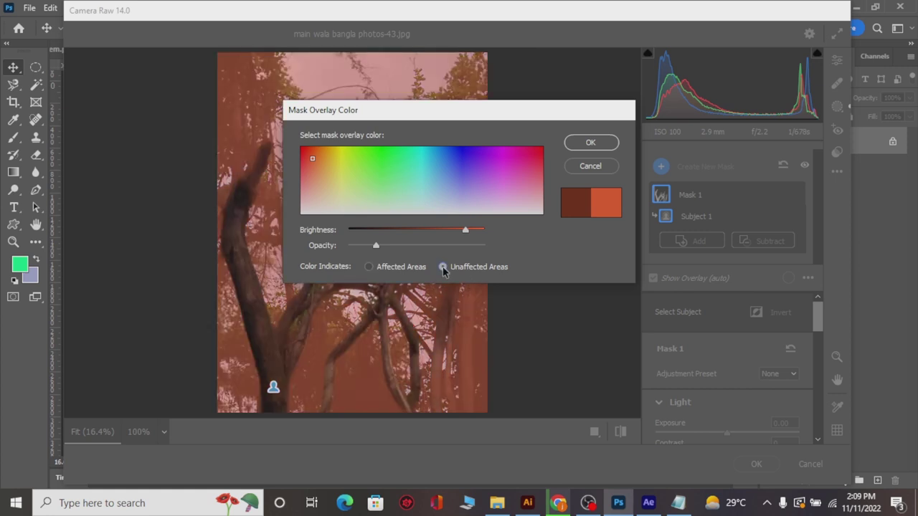
{"action": "left_click", "coordinate": [394, 269]}
{"action": "mouse_move", "coordinate": [376, 245]}
{"action": "left_mouse_down"}
{"action": "mouse_move", "coordinate": [457, 245]}
{"action": "mouse_move", "coordinate": [394, 251]}
{"action": "left_mouse_up"}
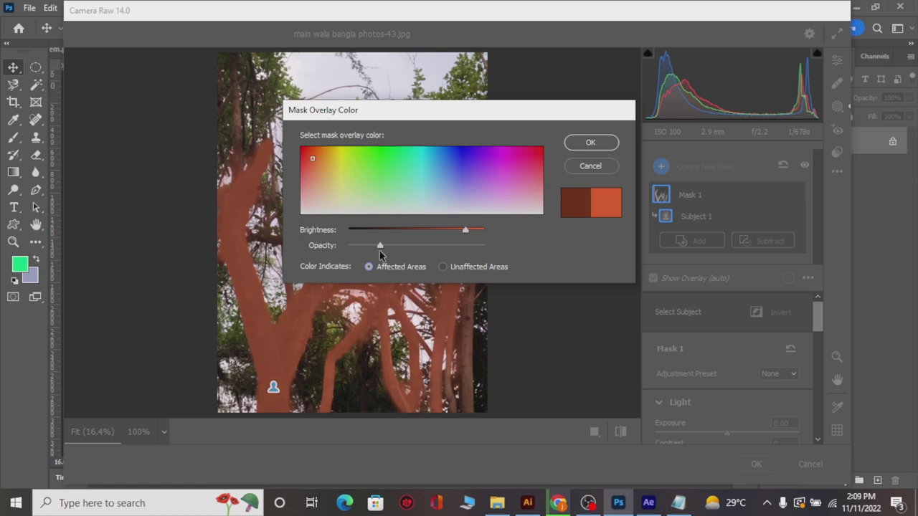
{"action": "left_click", "coordinate": [393, 164]}
{"action": "mouse_move", "coordinate": [393, 164]}
{"action": "left_mouse_down"}
{"action": "mouse_move", "coordinate": [438, 157]}
{"action": "mouse_move", "coordinate": [522, 173]}
{"action": "mouse_move", "coordinate": [536, 170]}
{"action": "mouse_move", "coordinate": [545, 147]}
{"action": "left_mouse_up"}
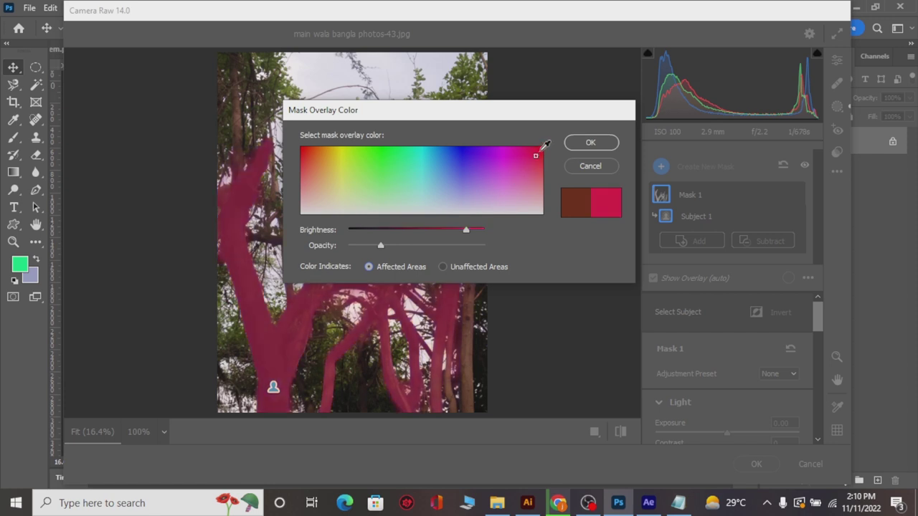
{"action": "left_click", "coordinate": [590, 144]}
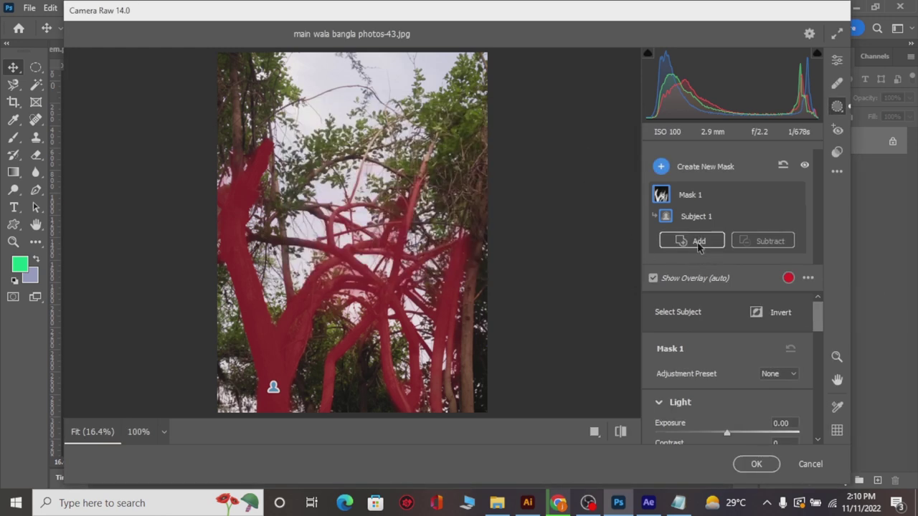
Add a Linear Gradient component to Mask 1 next to Subject 1, keeping the red overlay
{"action": "left_click", "coordinate": [699, 244]}
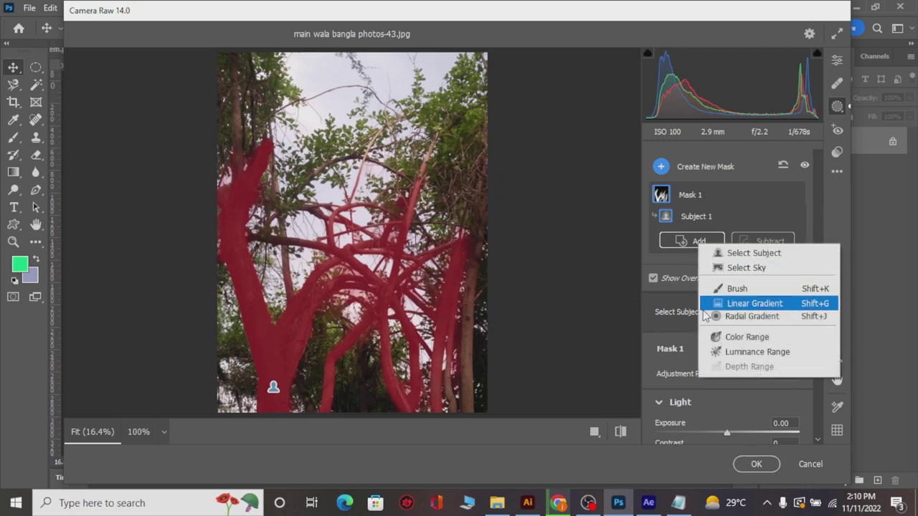
{"action": "left_click", "coordinate": [705, 305]}
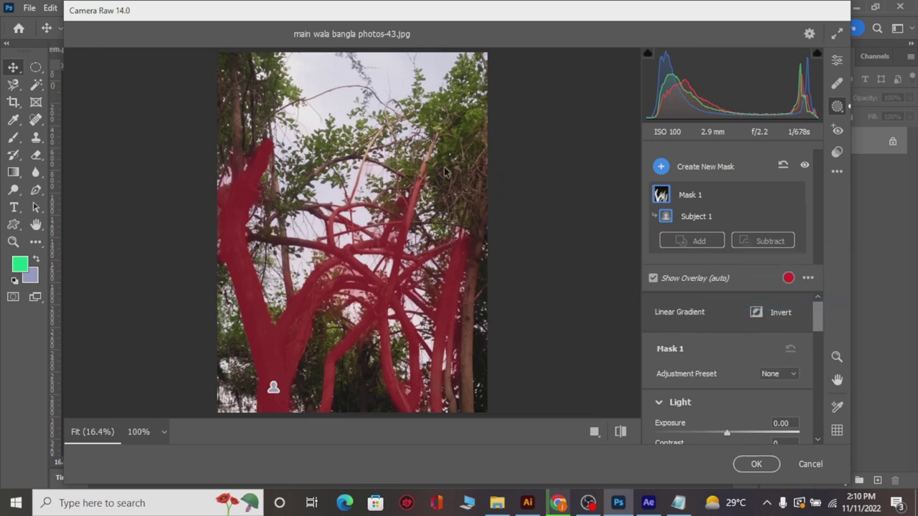
{"action": "left_click", "coordinate": [787, 284]}
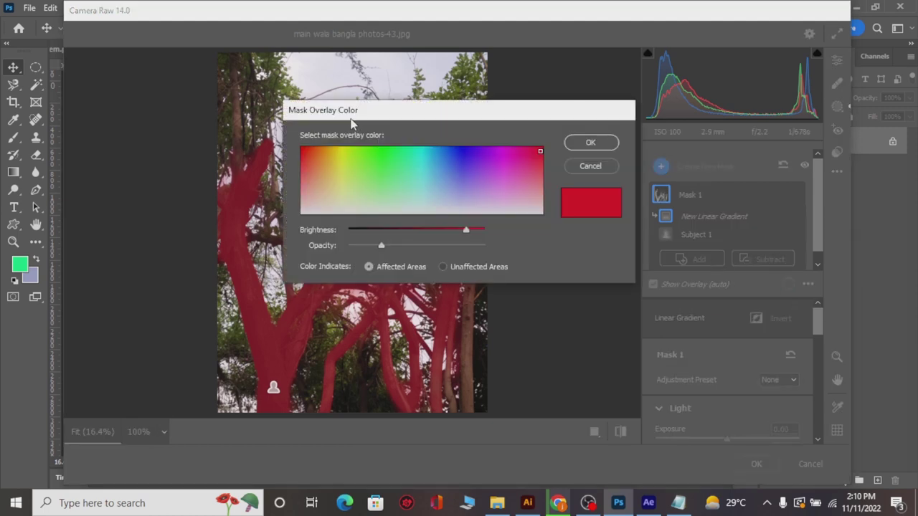
{"action": "left_click", "coordinate": [385, 154]}
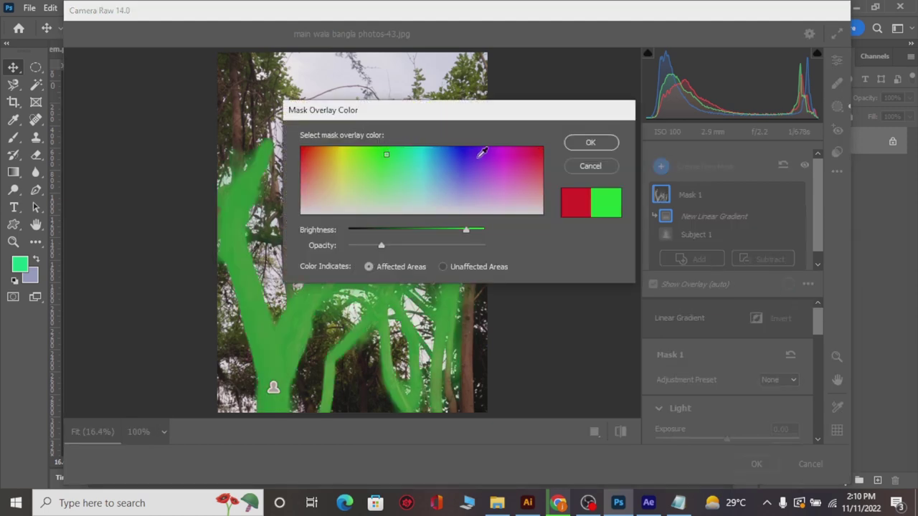
{"action": "left_click", "coordinate": [592, 167]}
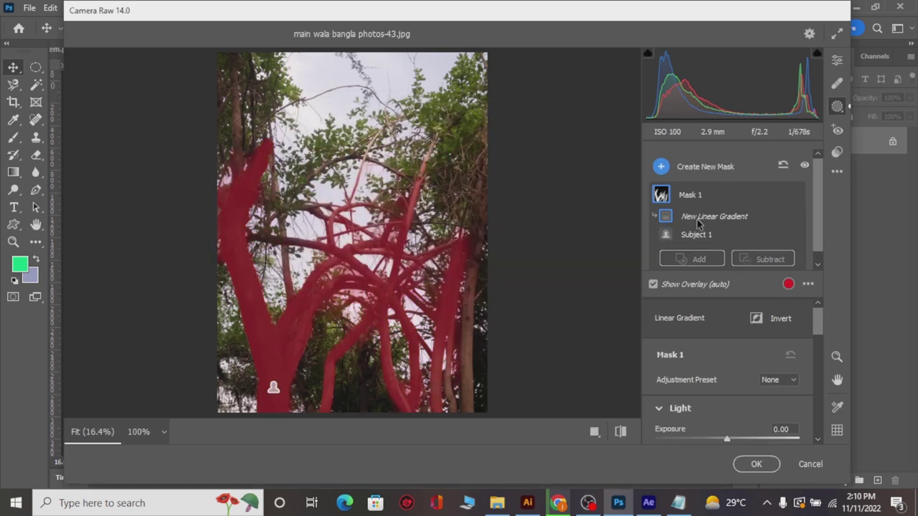
{"action": "left_click", "coordinate": [692, 263]}
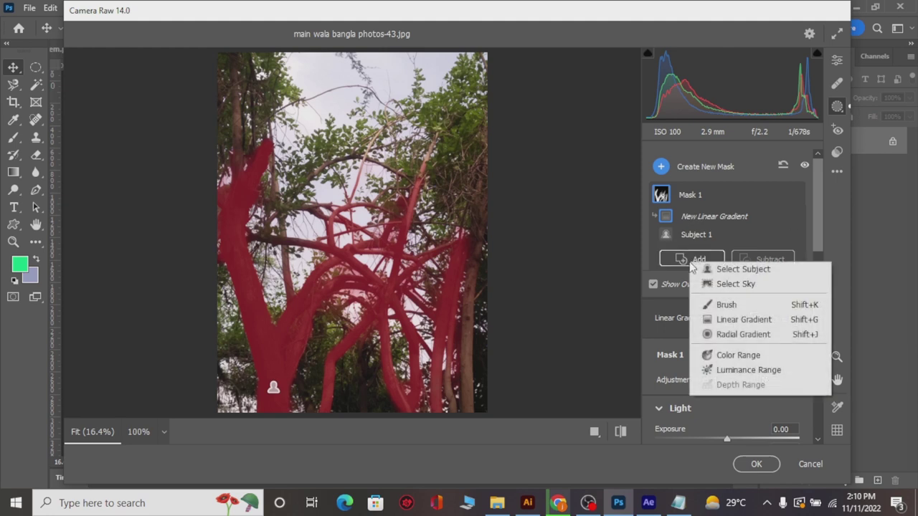
{"action": "left_click", "coordinate": [709, 320]}
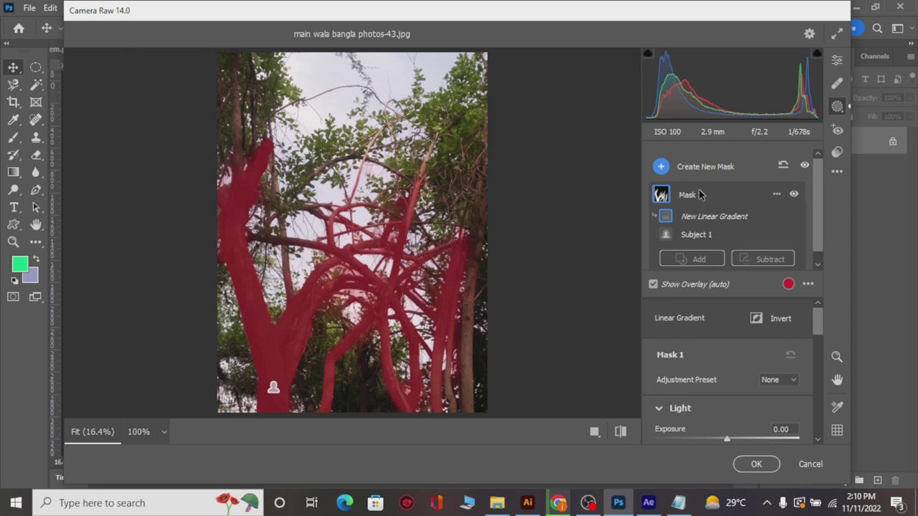
Drag a linear gradient from the top of the photo toward the centre, keeping the red overlay
{"action": "mouse_move", "coordinate": [696, 234]}
{"action": "left_click_drag", "start_coordinate": [419, 78], "coordinate": [376, 198]}
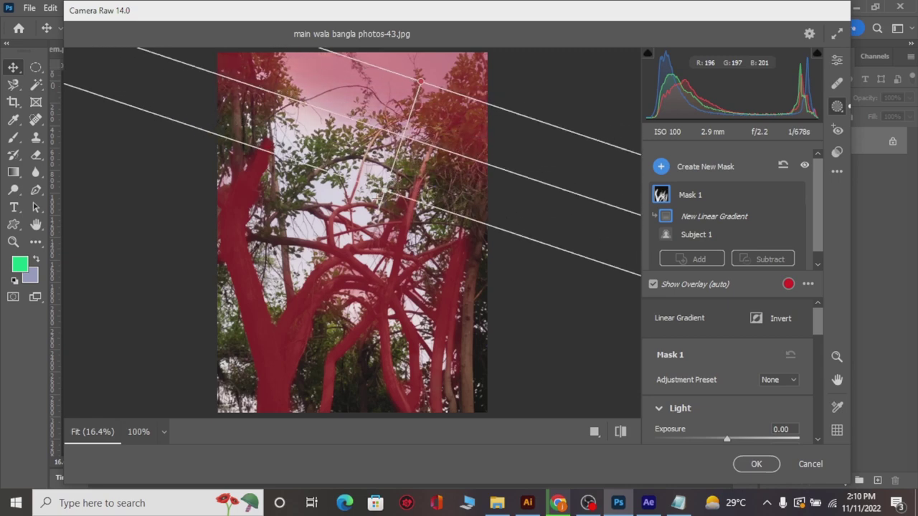
{"action": "left_click_drag", "start_coordinate": [377, 197], "coordinate": [333, 248]}
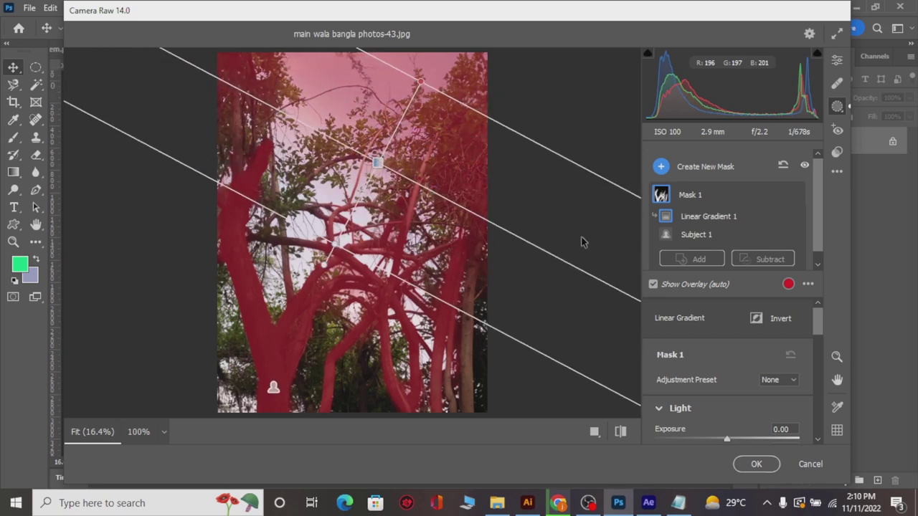
{"action": "left_click", "coordinate": [788, 284]}
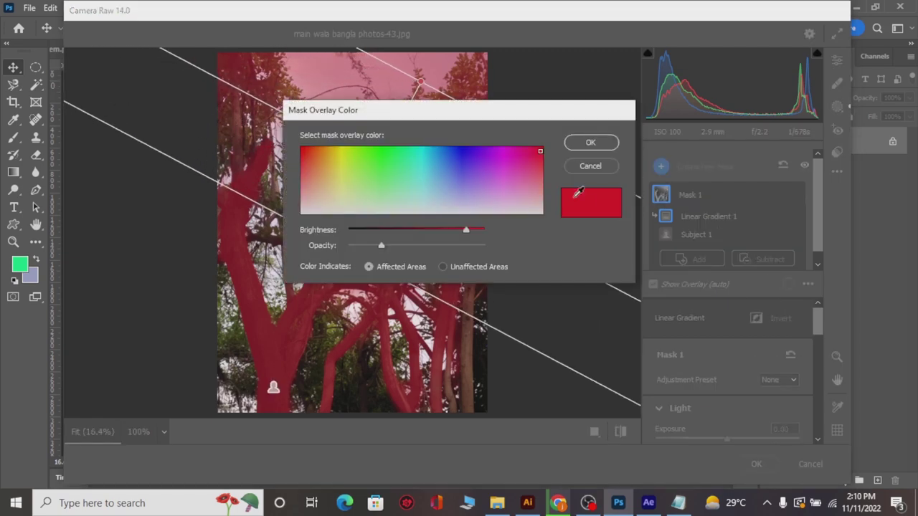
{"action": "left_click", "coordinate": [394, 156]}
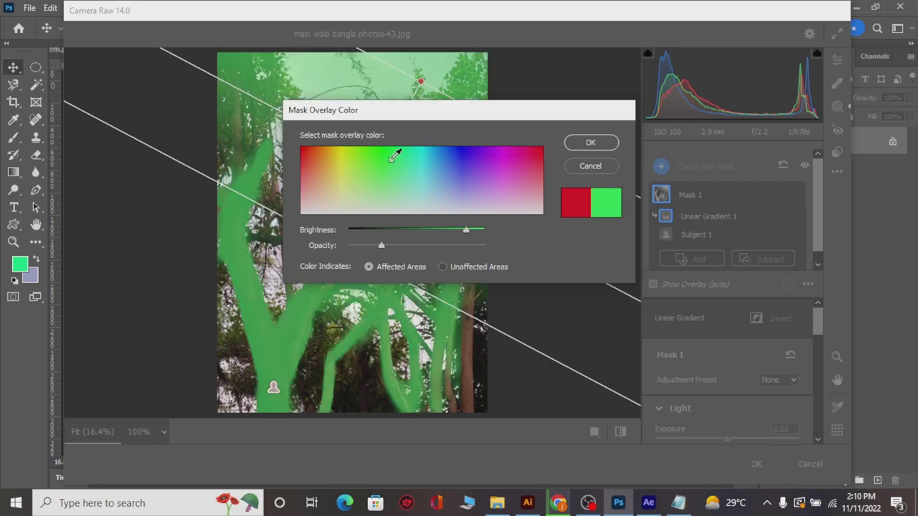
{"action": "left_click", "coordinate": [415, 169]}
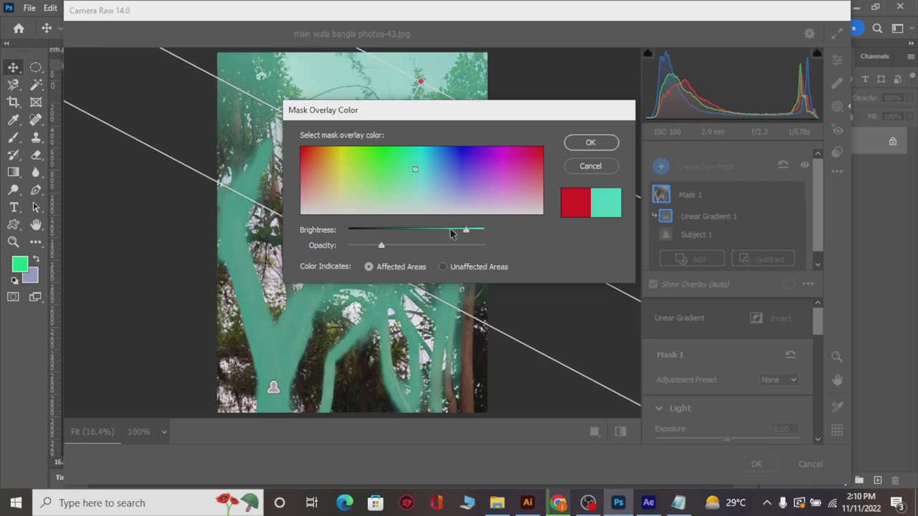
{"action": "left_click", "coordinate": [574, 171]}
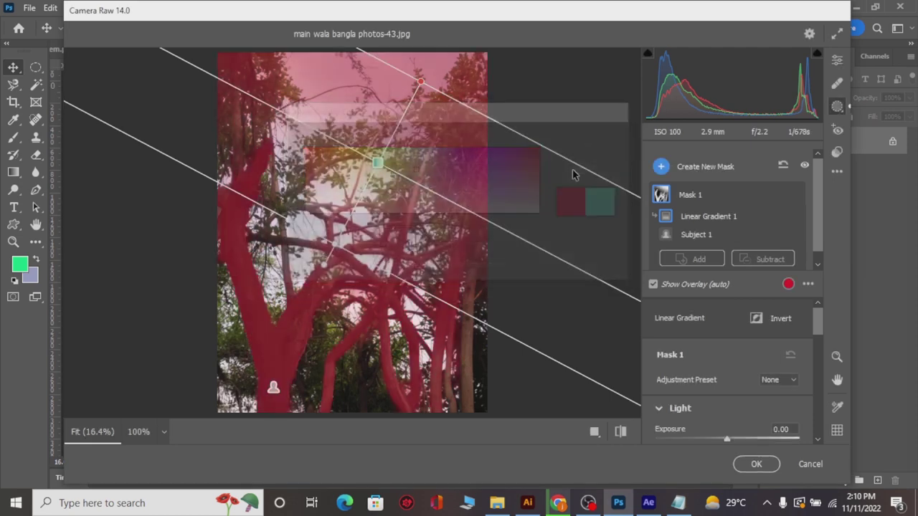
Delete Linear Gradient 1 so Mask 1 keeps only Subject 1
{"action": "key", "text": "z"}
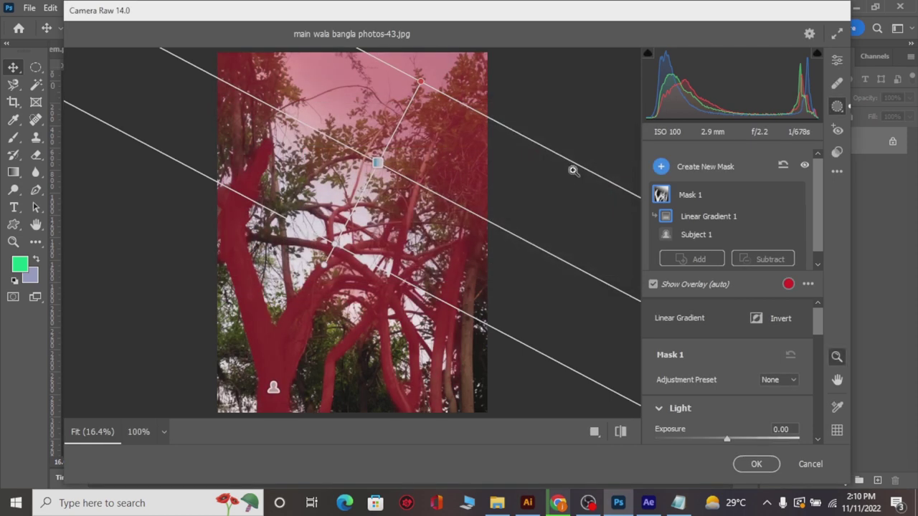
{"action": "key", "text": "Delete"}
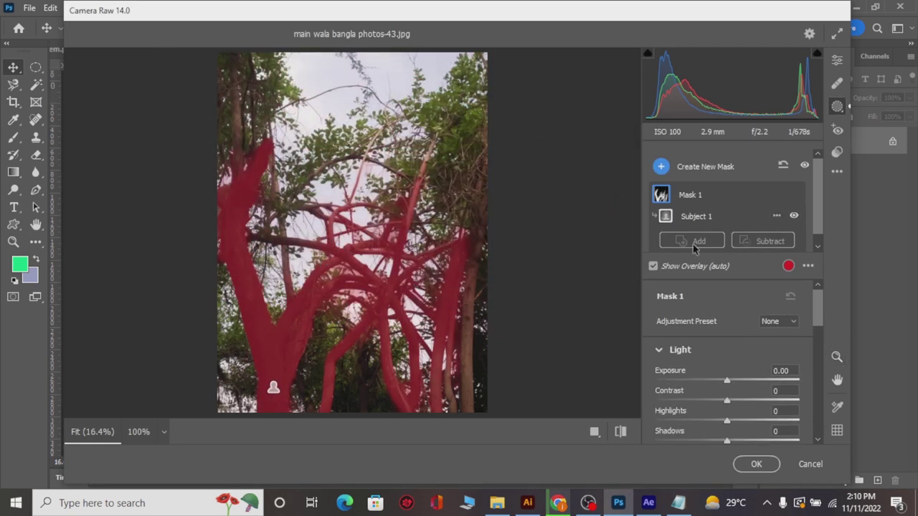
{"action": "left_click", "coordinate": [746, 243]}
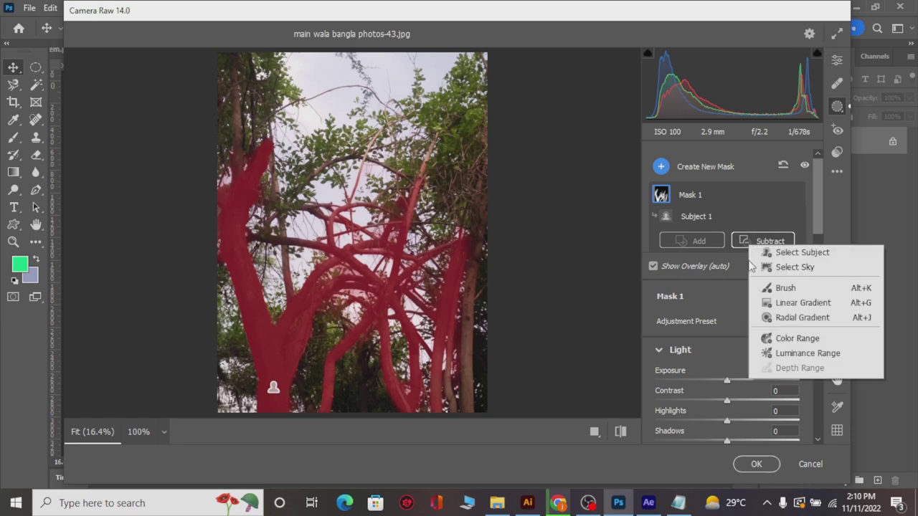
Subtract a diagonal linear gradient across the upper branches and set the overlay to light purple
{"action": "left_click", "coordinate": [766, 303]}
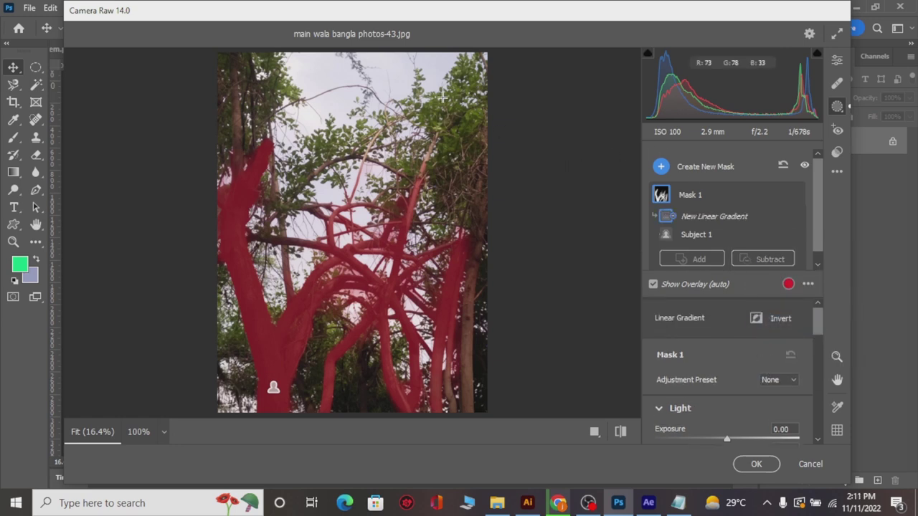
{"action": "left_click_drag", "start_coordinate": [436, 107], "coordinate": [294, 339]}
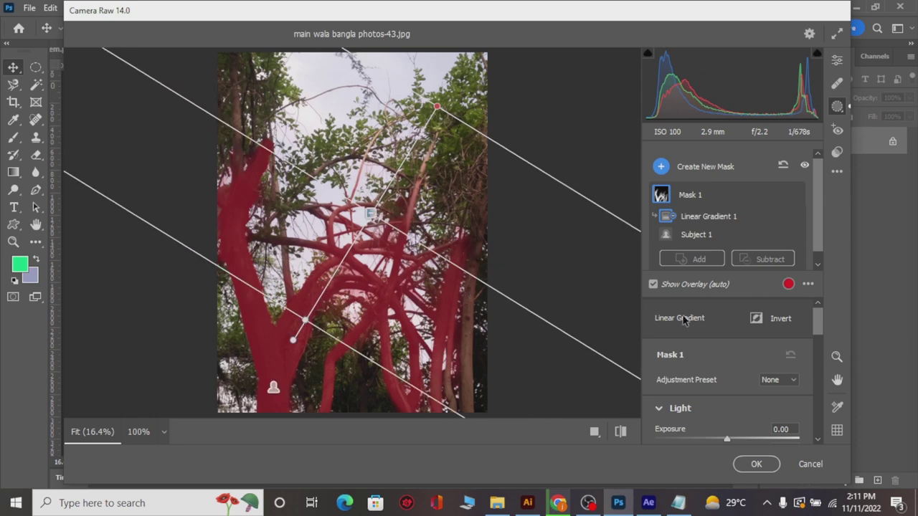
{"action": "left_click", "coordinate": [788, 285]}
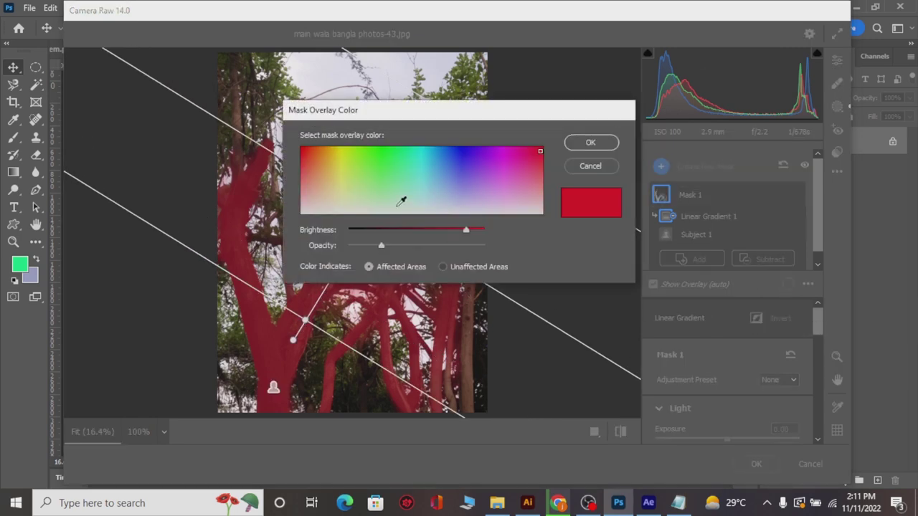
{"action": "left_click", "coordinate": [437, 160]}
{"action": "left_click", "coordinate": [470, 175]}
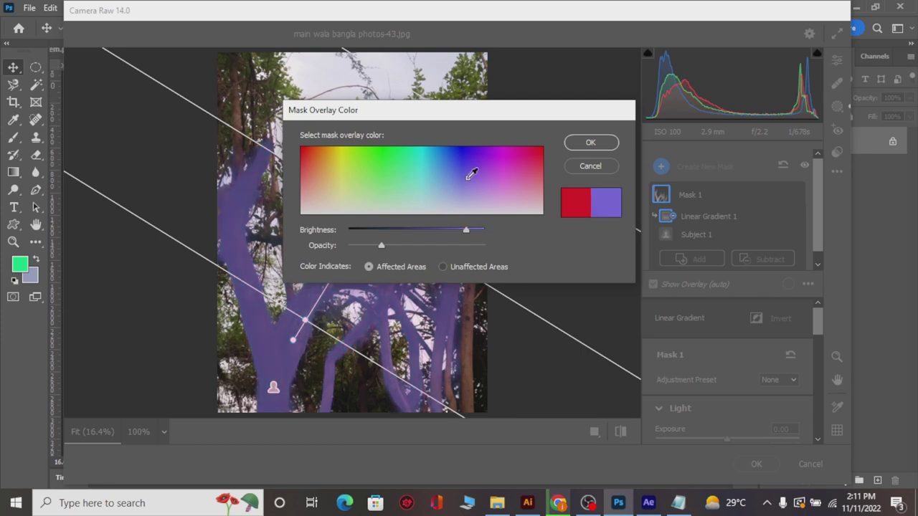
{"action": "left_click", "coordinate": [488, 183]}
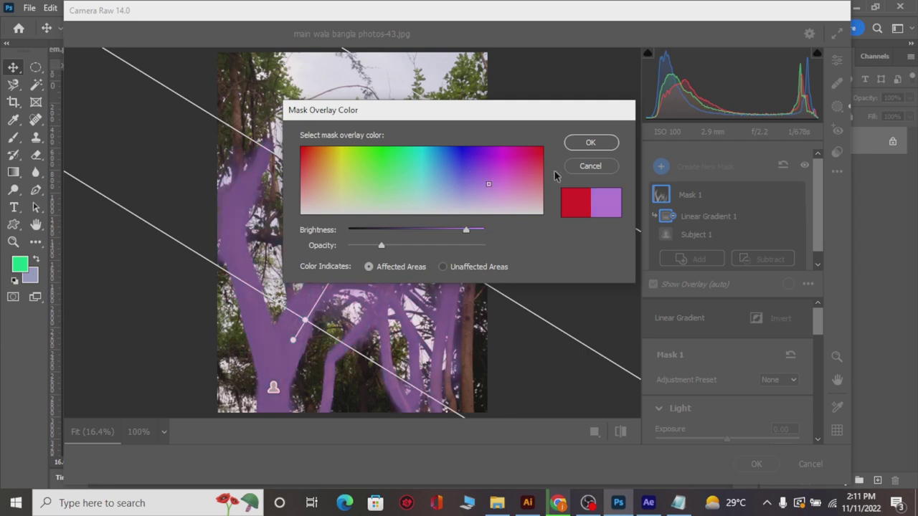
{"action": "left_click", "coordinate": [578, 146]}
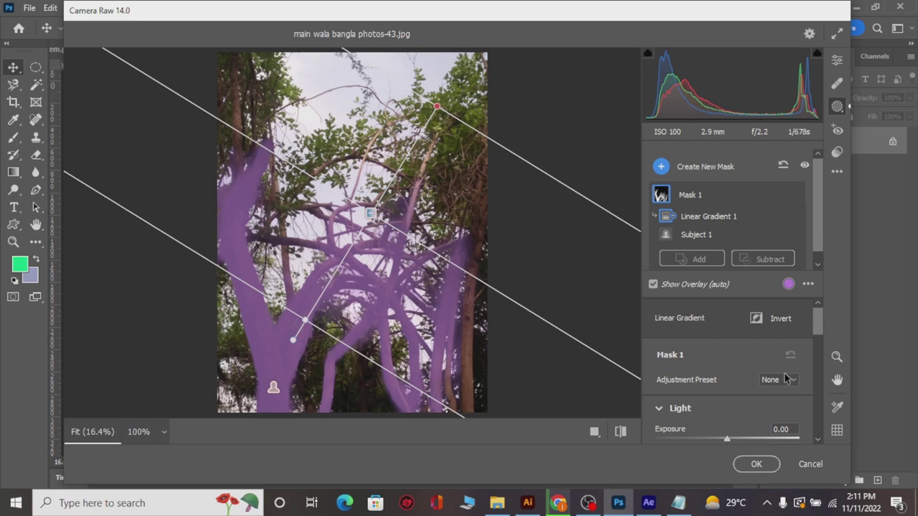
Set Mask 1's Hue to about -78 to turn the trunks purple, then apply the filter
{"action": "left_click_drag", "start_coordinate": [816, 340], "coordinate": [820, 382]}
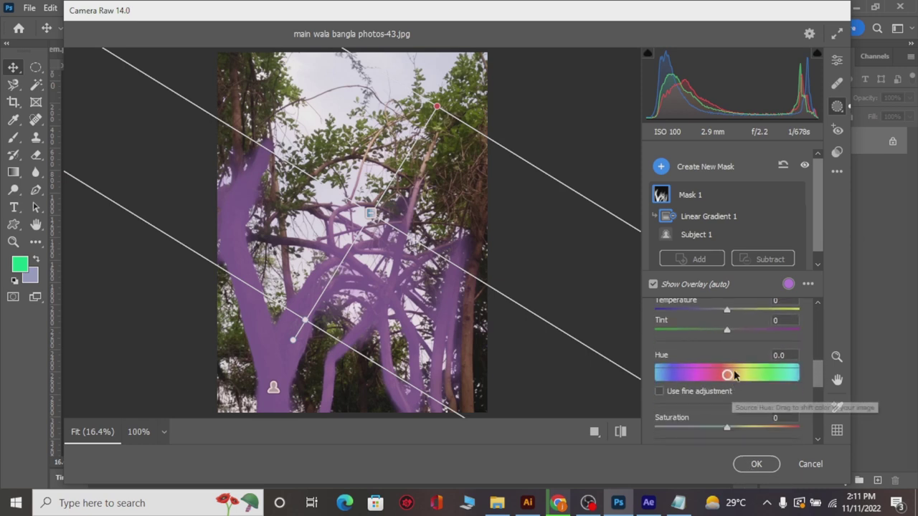
{"action": "mouse_move", "coordinate": [727, 374]}
{"action": "left_mouse_down"}
{"action": "mouse_move", "coordinate": [778, 375]}
{"action": "mouse_move", "coordinate": [696, 378]}
{"action": "left_mouse_up"}
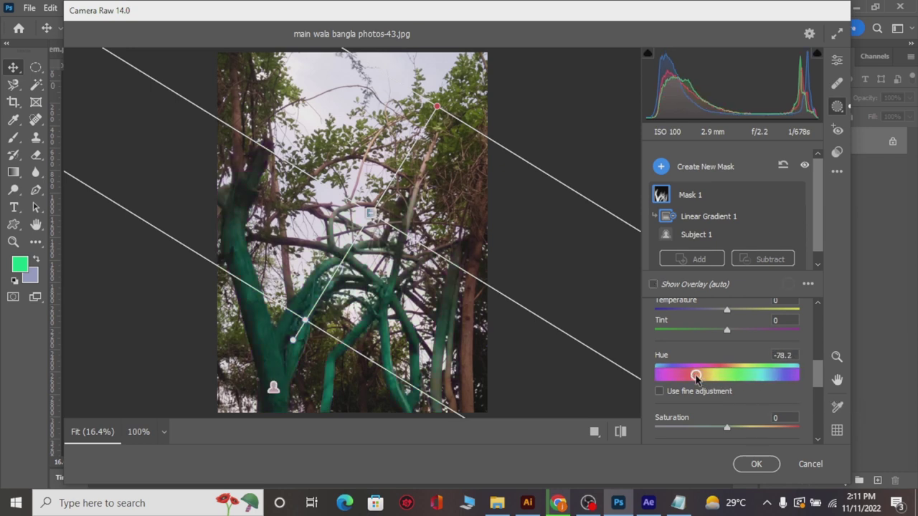
{"action": "left_click", "coordinate": [753, 464]}
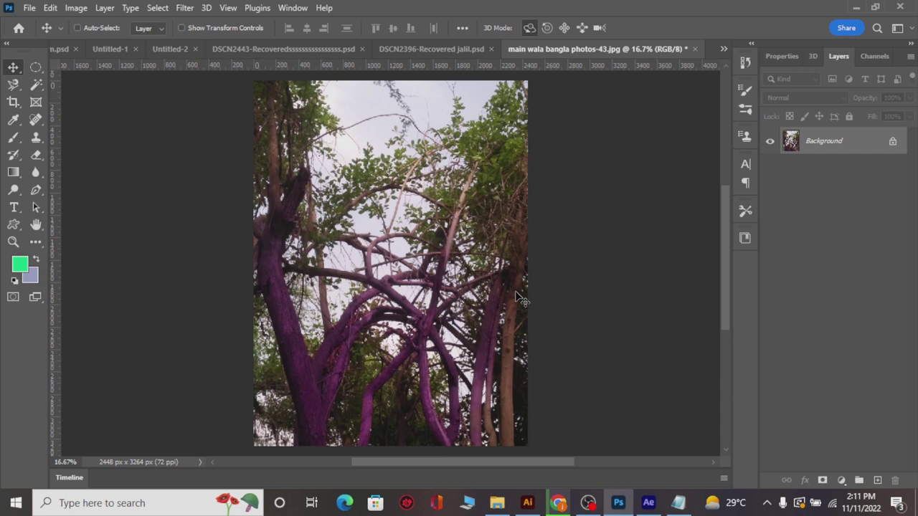
Unlock the photo as Layer 0 and resize it to 2448 × 2021 px across the canvas top
{"action": "left_click", "coordinate": [892, 144]}
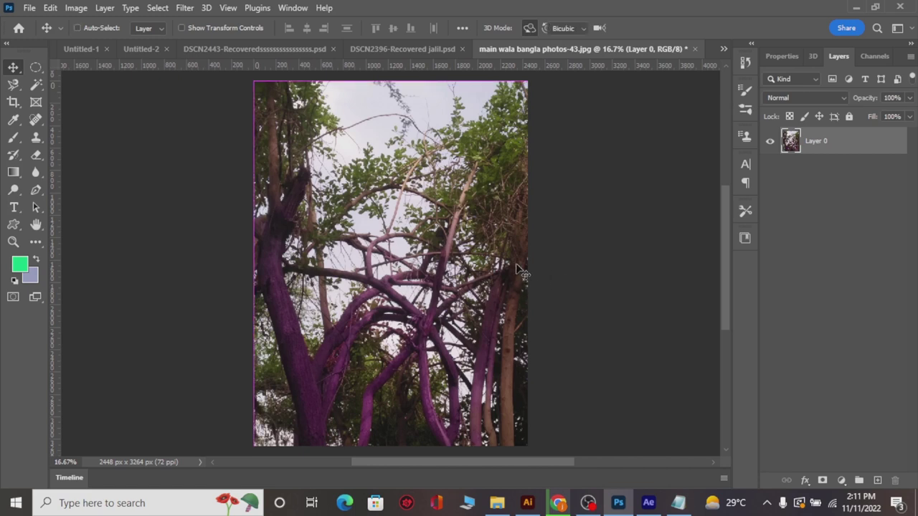
{"action": "key", "text": "ctrl+t"}
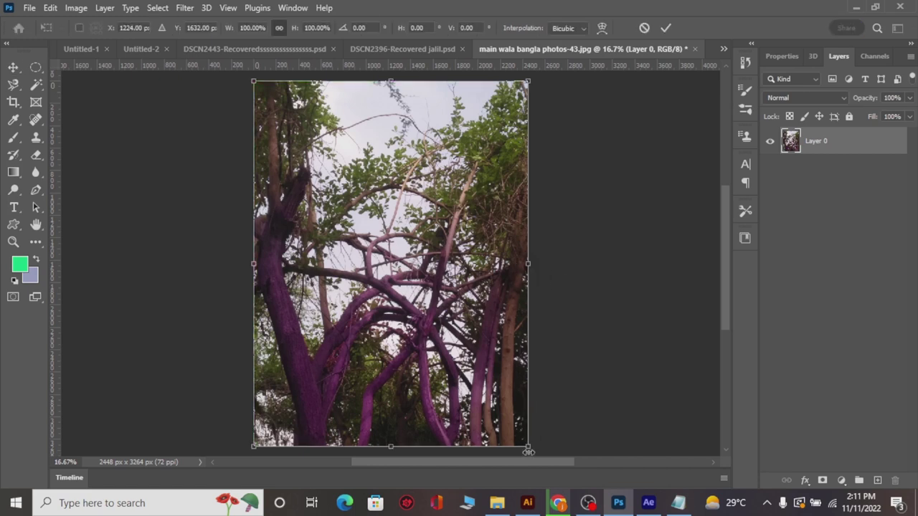
{"action": "left_click_drag", "start_coordinate": [527, 449], "coordinate": [547, 282]}
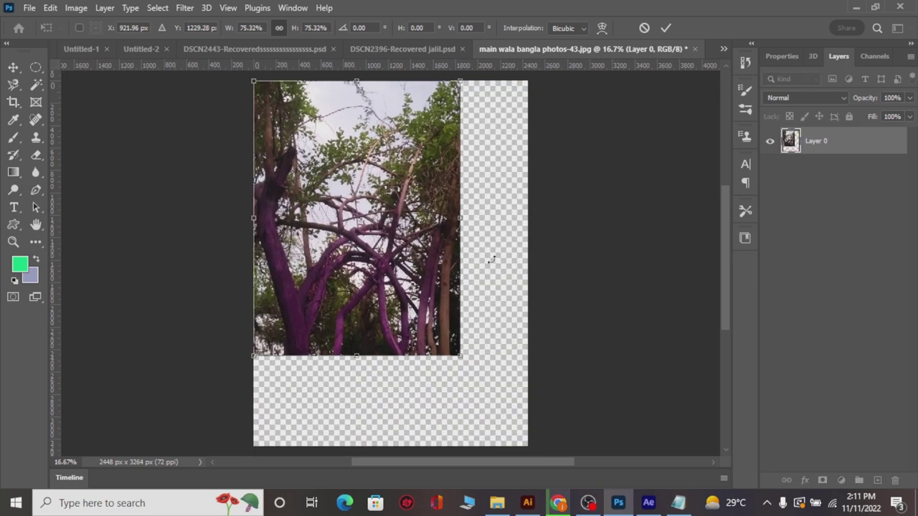
{"action": "left_click_drag", "start_coordinate": [459, 220], "coordinate": [504, 228]}
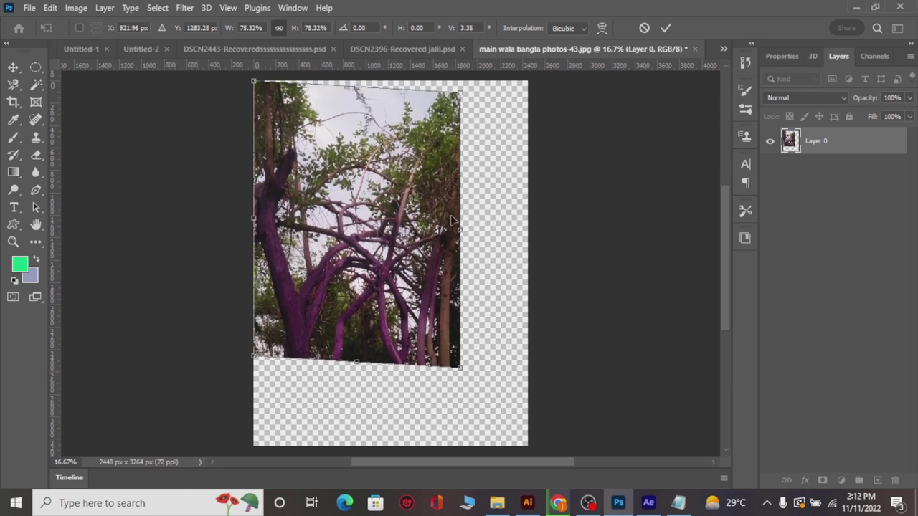
{"action": "key", "text": "ctrl+z"}
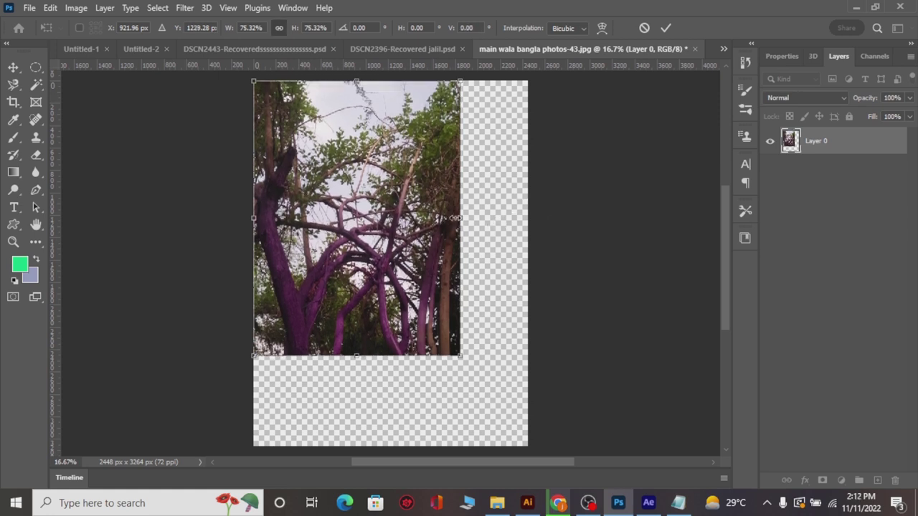
{"action": "left_click_drag", "start_coordinate": [460, 218], "coordinate": [530, 219]}
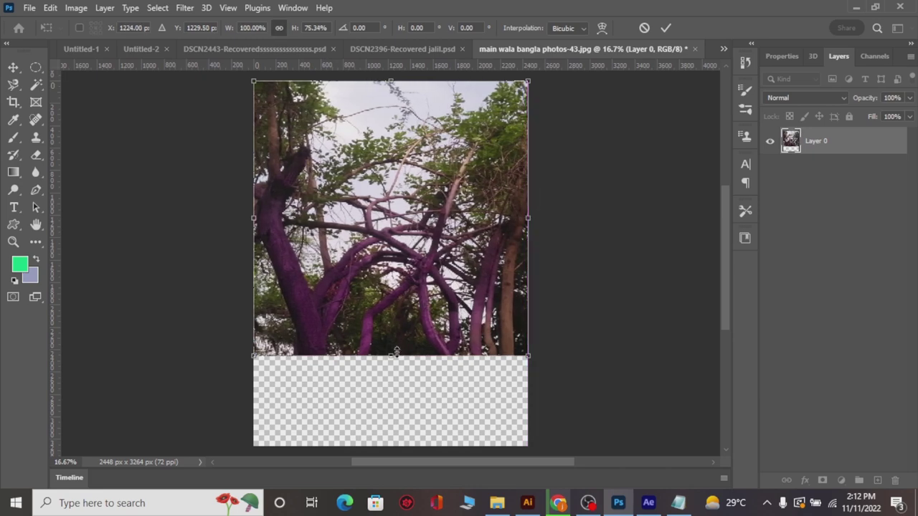
{"action": "left_click_drag", "start_coordinate": [391, 356], "coordinate": [390, 307]}
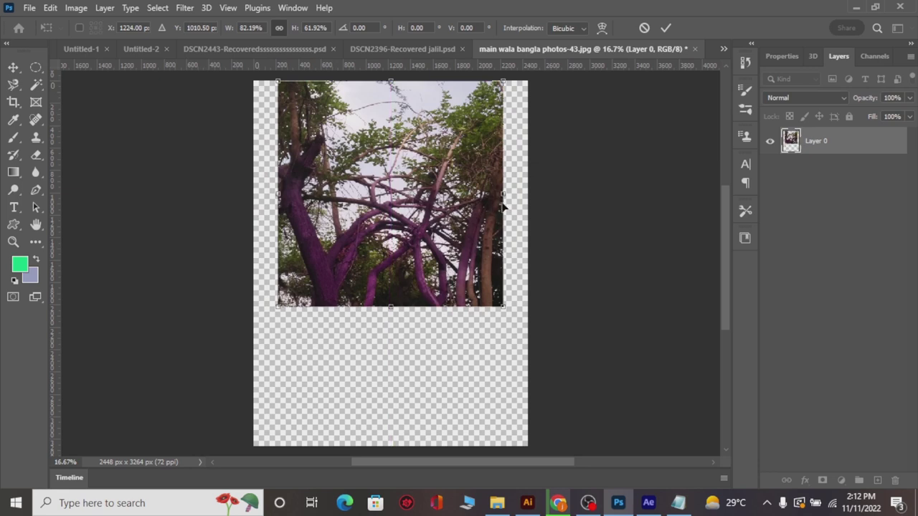
{"action": "left_click_drag", "start_coordinate": [528, 197], "coordinate": [529, 195]}
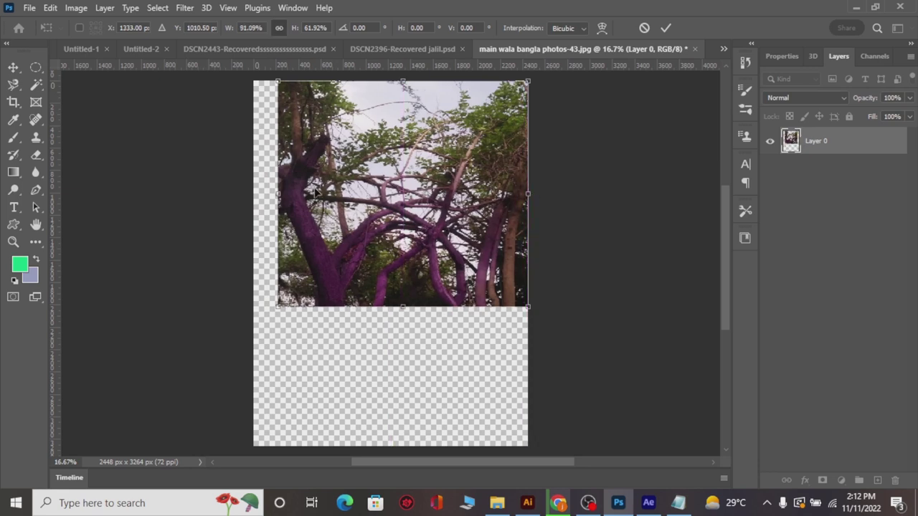
{"action": "left_click_drag", "start_coordinate": [275, 195], "coordinate": [250, 198]}
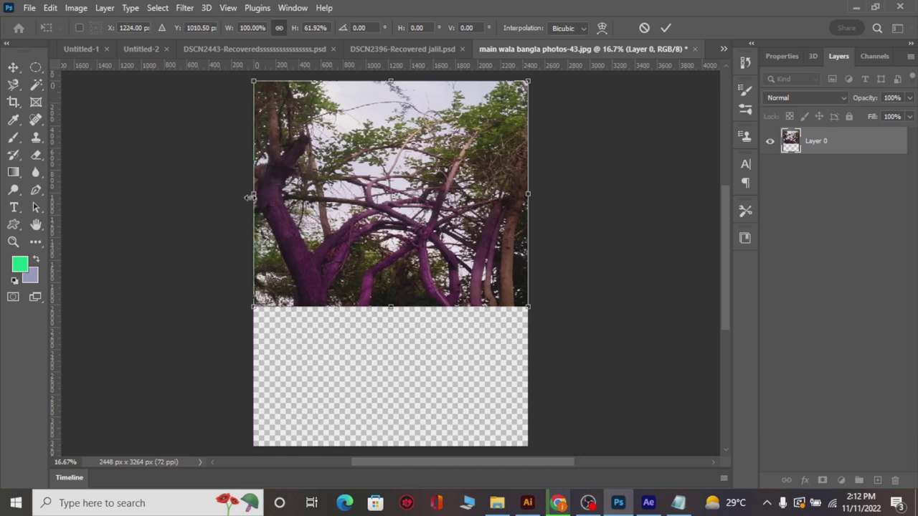
{"action": "key", "text": "Return"}
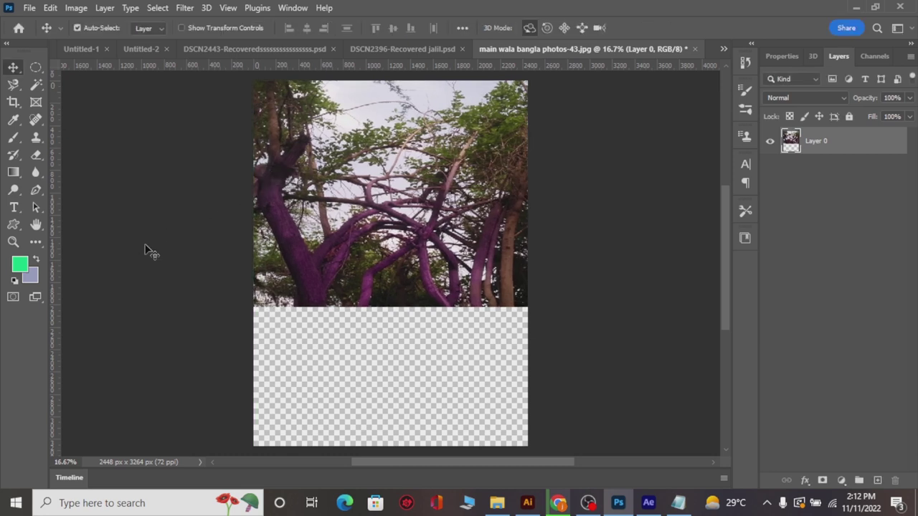
Open main wala bangla photos-58.jpg from the camera 2 folder in a new tab
{"action": "key", "text": "ctrl+o"}
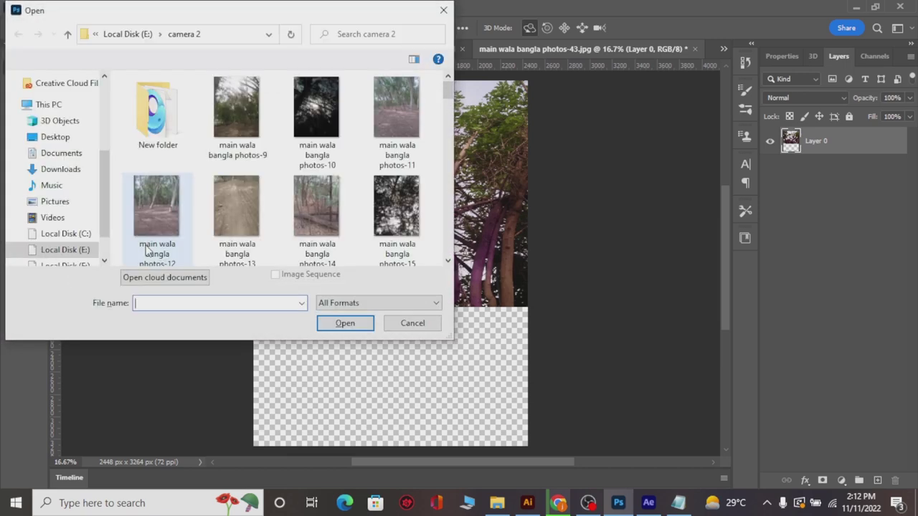
{"action": "left_click", "coordinate": [447, 262]}
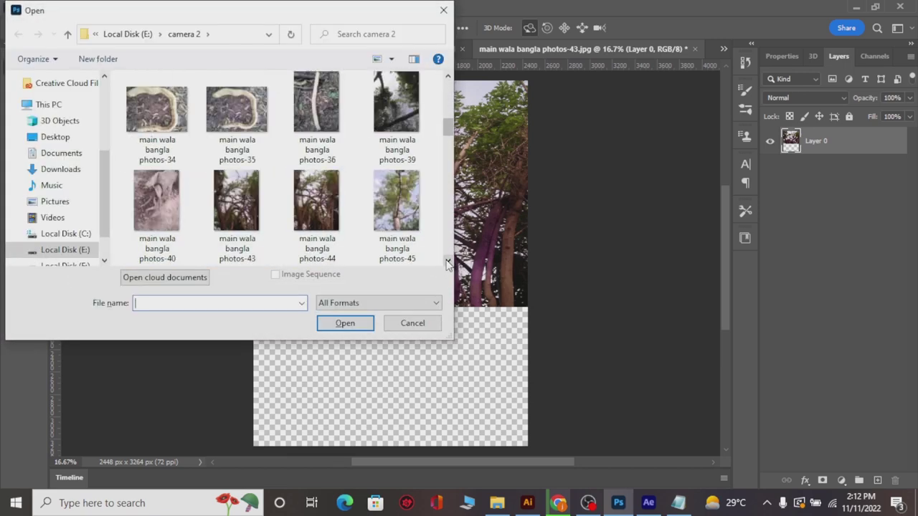
{"action": "left_click", "coordinate": [447, 261]}
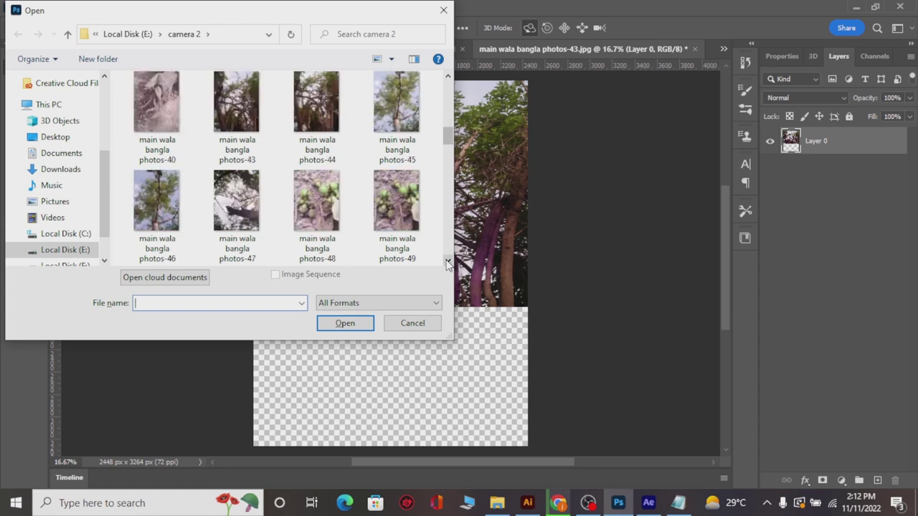
{"action": "left_click", "coordinate": [447, 262]}
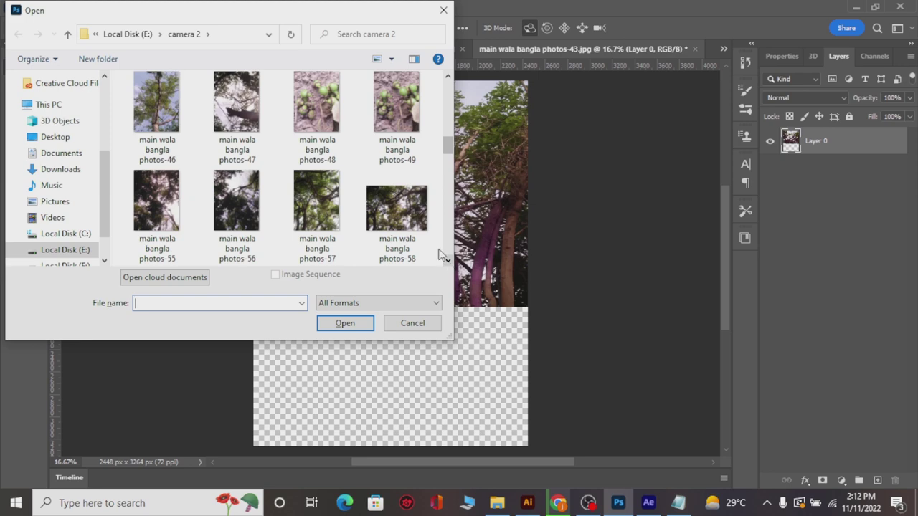
{"action": "left_click", "coordinate": [405, 219]}
{"action": "left_click", "coordinate": [371, 325]}
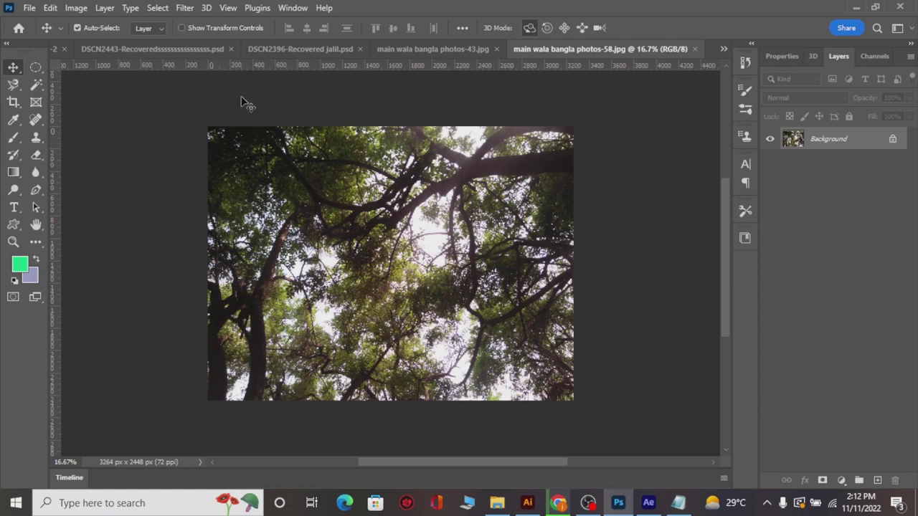
Open the canopy photo in Camera Raw, add a Linear Gradient mask, and show its overlay colour settings
{"action": "left_click", "coordinate": [157, 8]}
{"action": "mouse_move", "coordinate": [184, 8]}
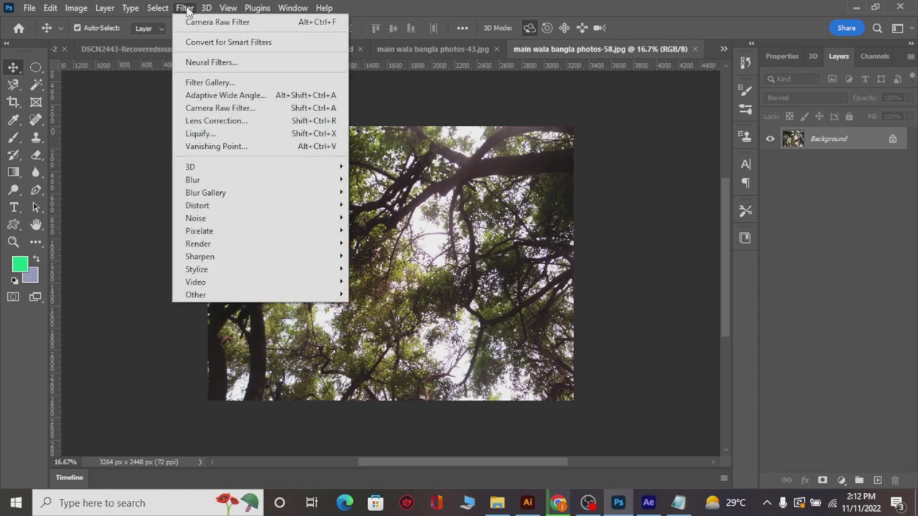
{"action": "left_click", "coordinate": [205, 109]}
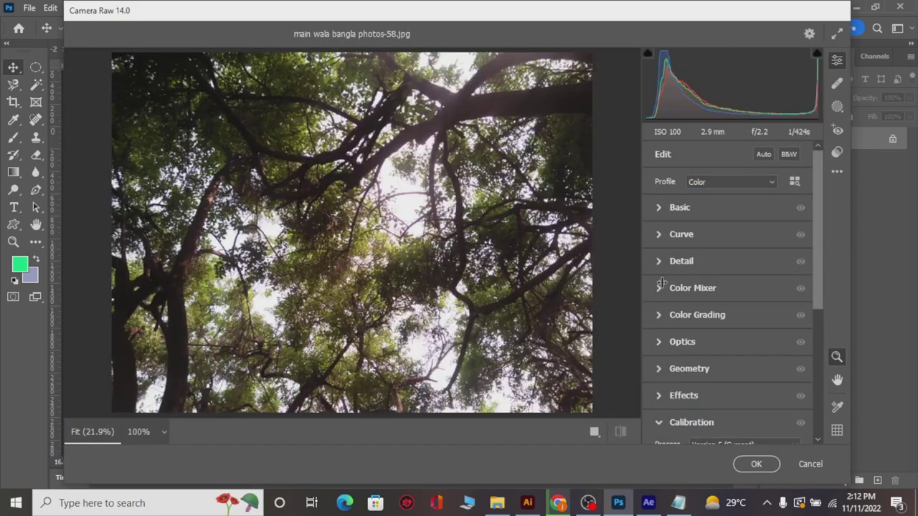
{"action": "left_click", "coordinate": [837, 107]}
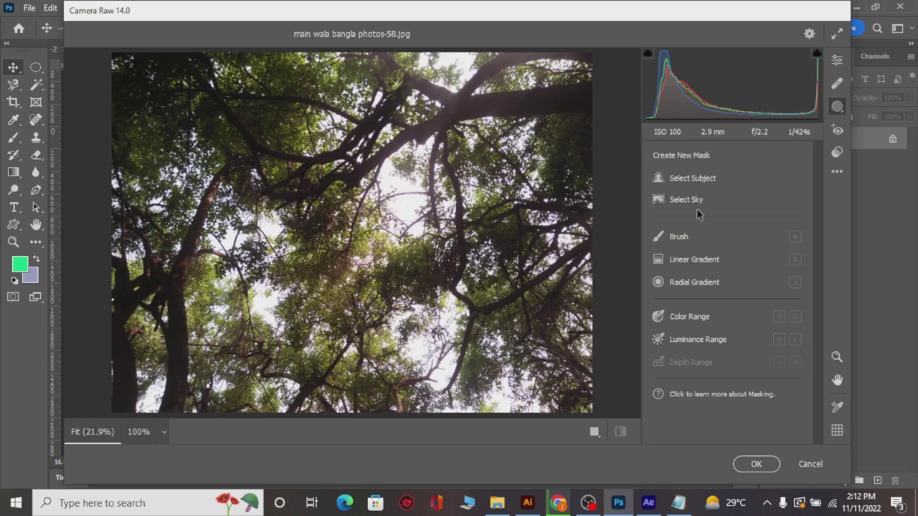
{"action": "left_click", "coordinate": [685, 260]}
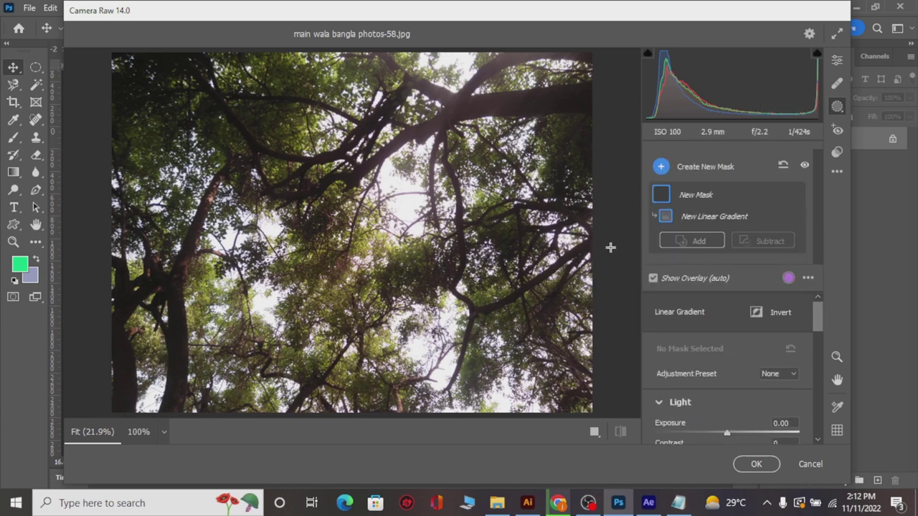
{"action": "left_click", "coordinate": [788, 277]}
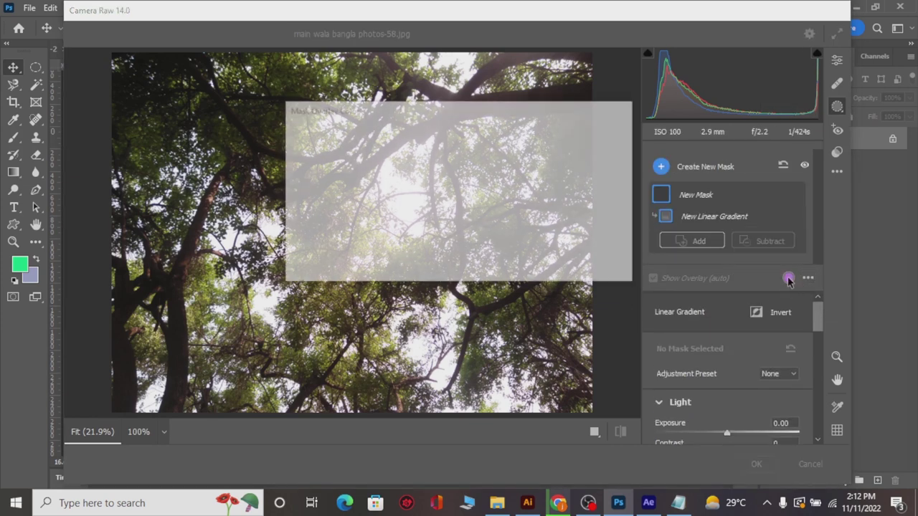